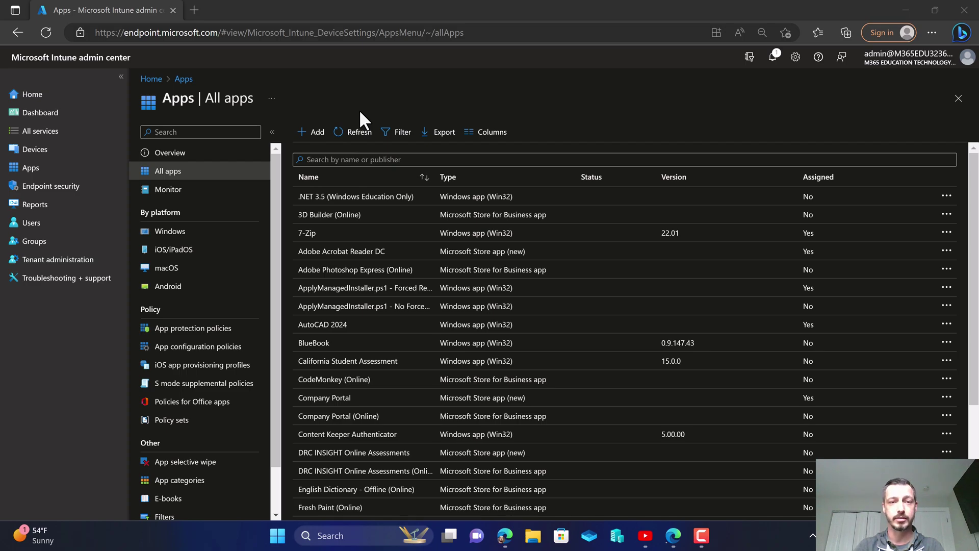
- Add a new app of type 'Microsoft Store app (new)' to open its wizard
left_click(309, 134)
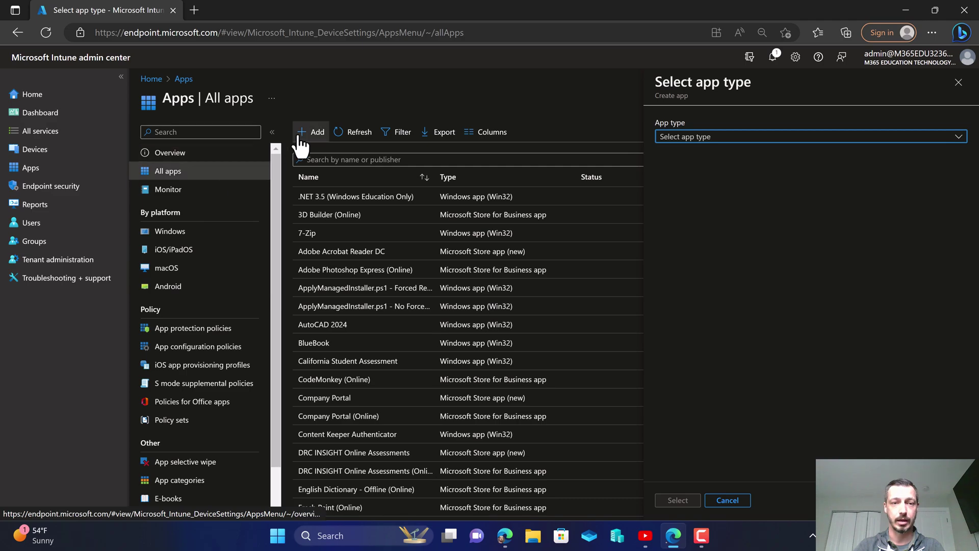
left_click(729, 138)
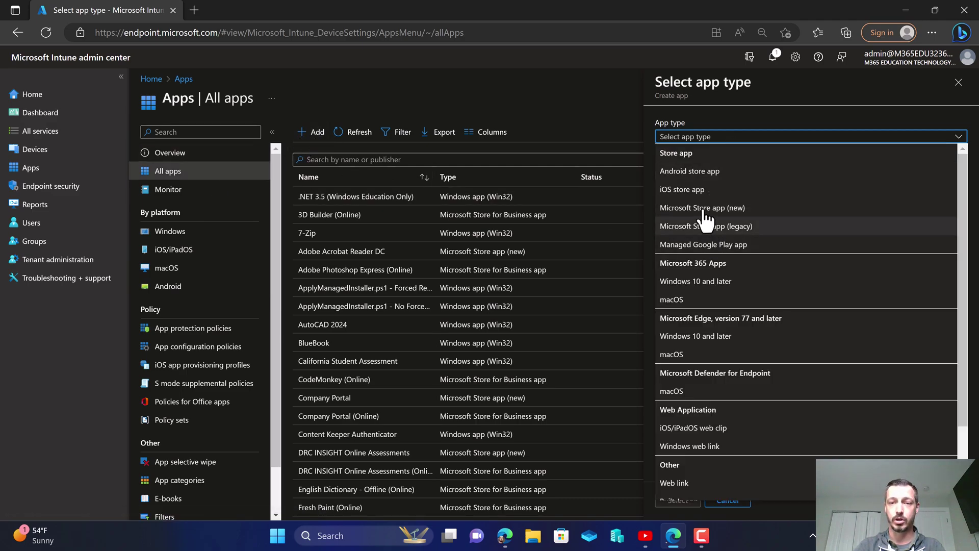
left_click(739, 209)
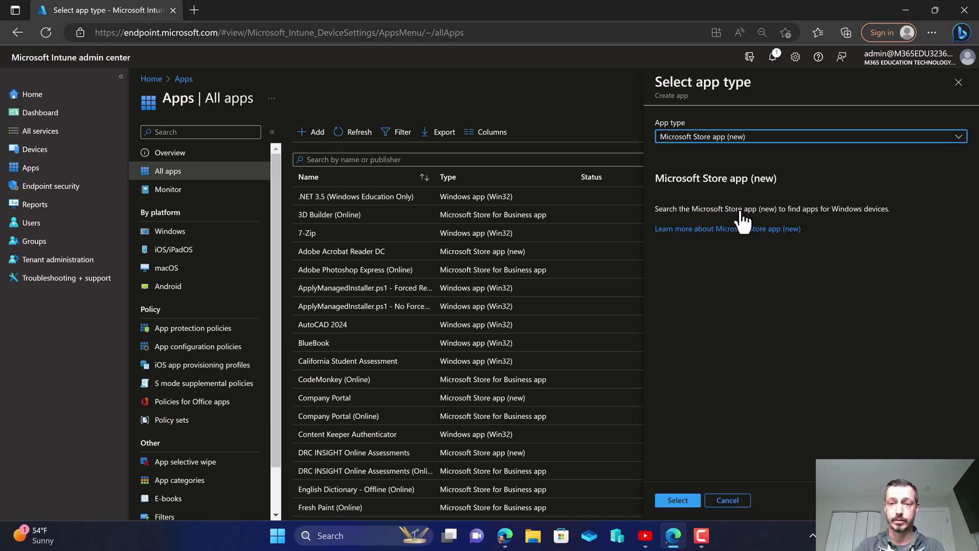
left_click(682, 502)
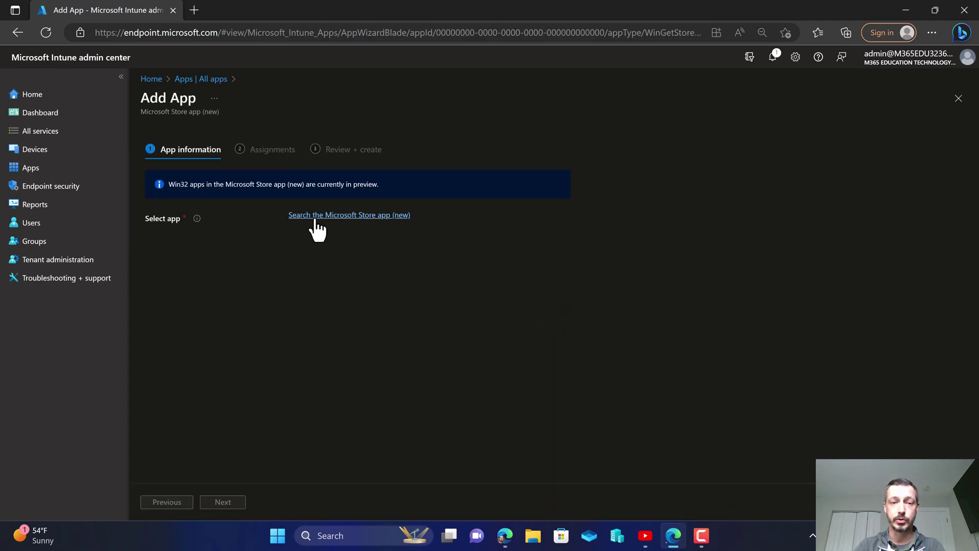
- Search the Microsoft Store for 'vlc' and select VLC by VideoLAN (Win32)
left_click(345, 216)
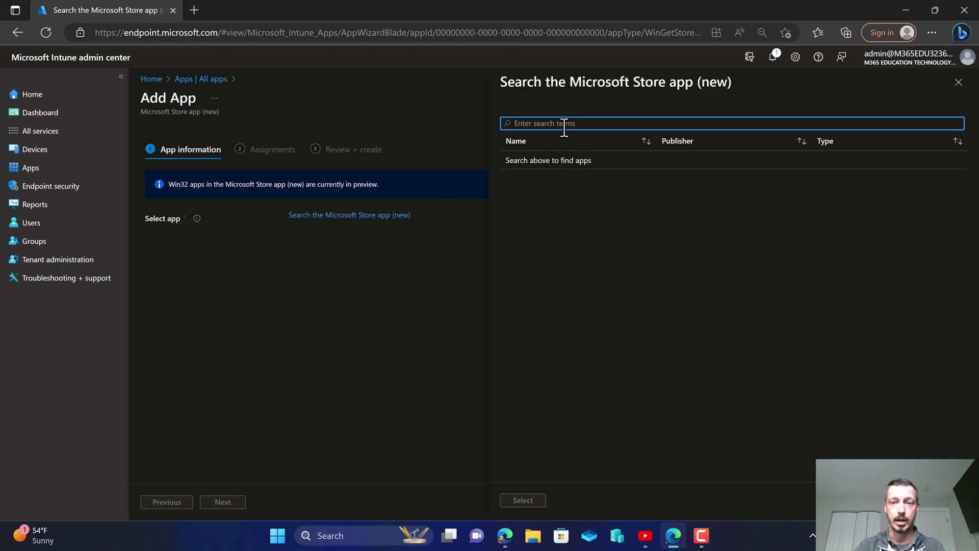
type("vlc")
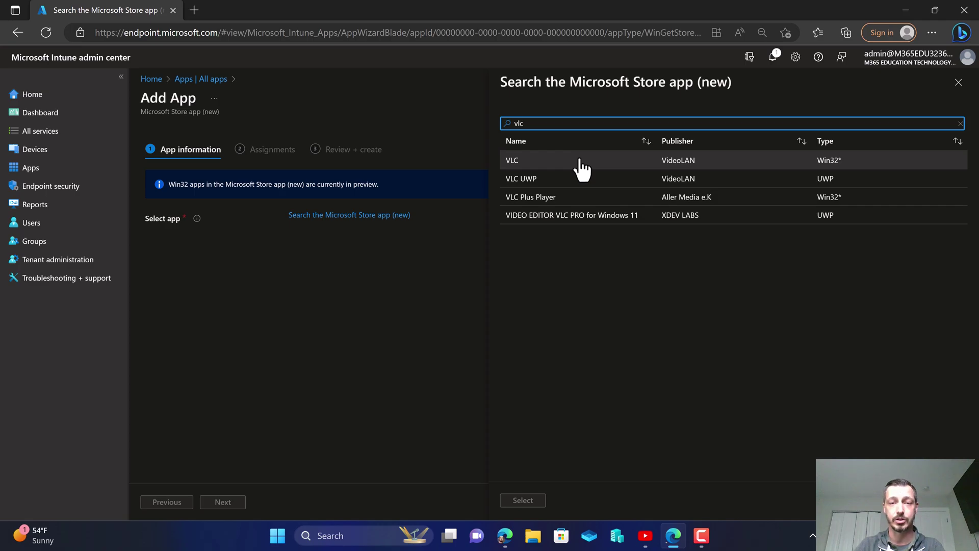
left_click(608, 155)
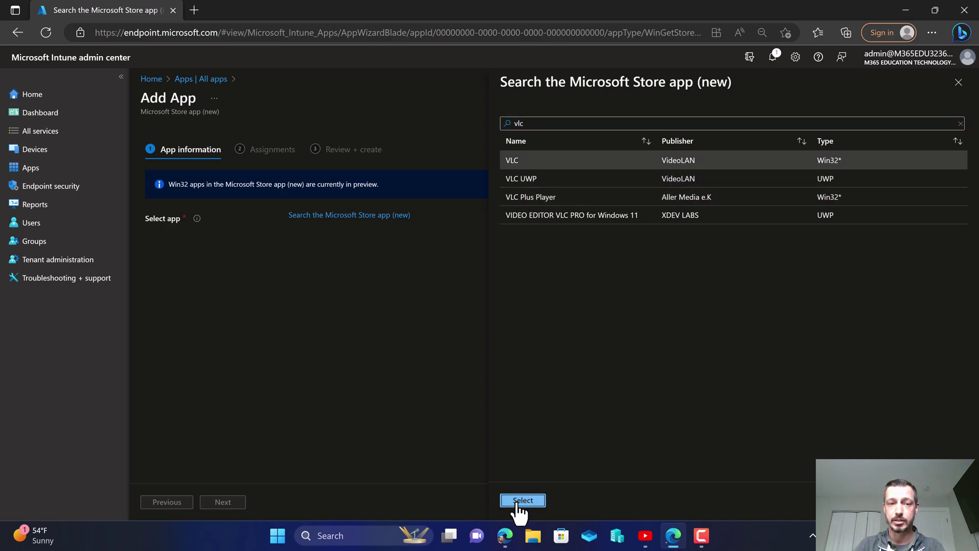
left_click(523, 500)
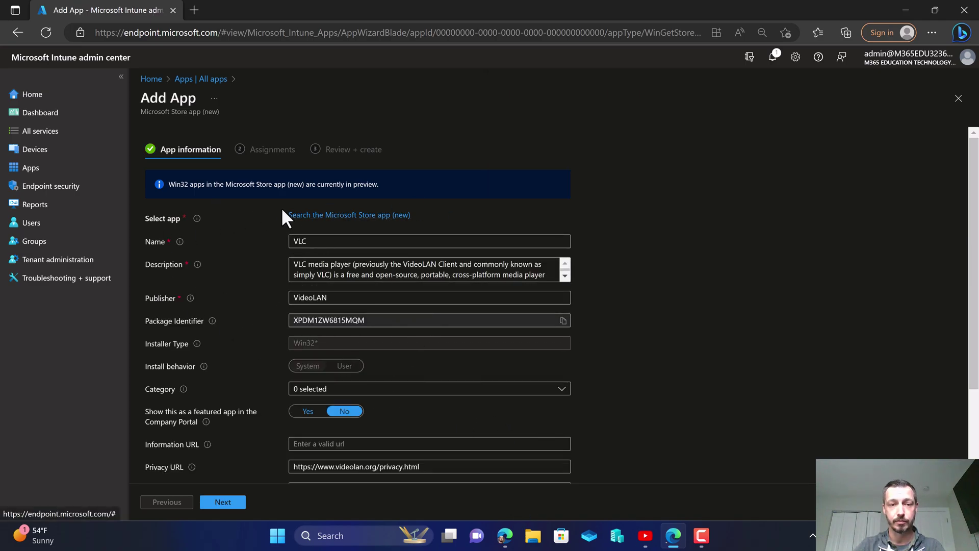
- Review the app categories list and leave VLC without a category
scroll(280, 207, "down", 1)
left_click(393, 351)
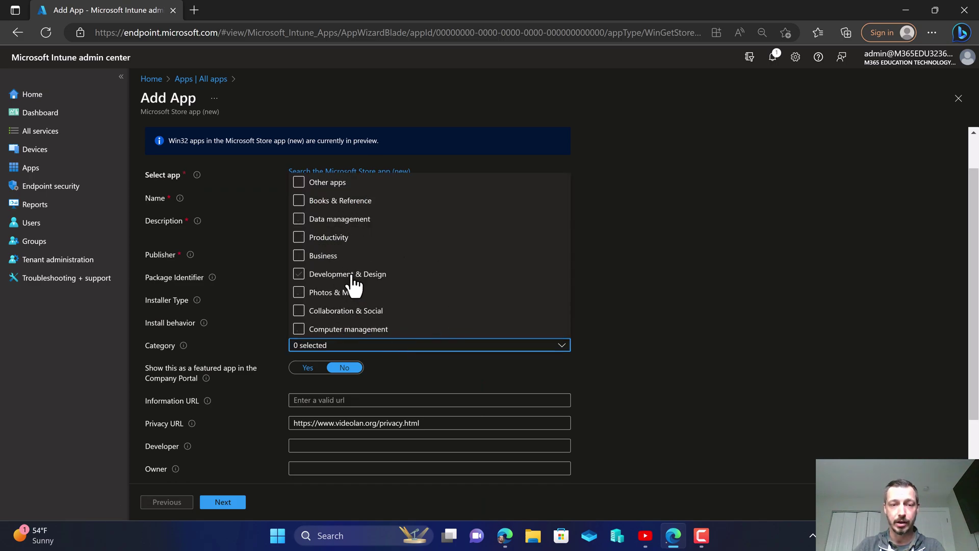
left_click(670, 262)
scroll(306, 273, "down", 1)
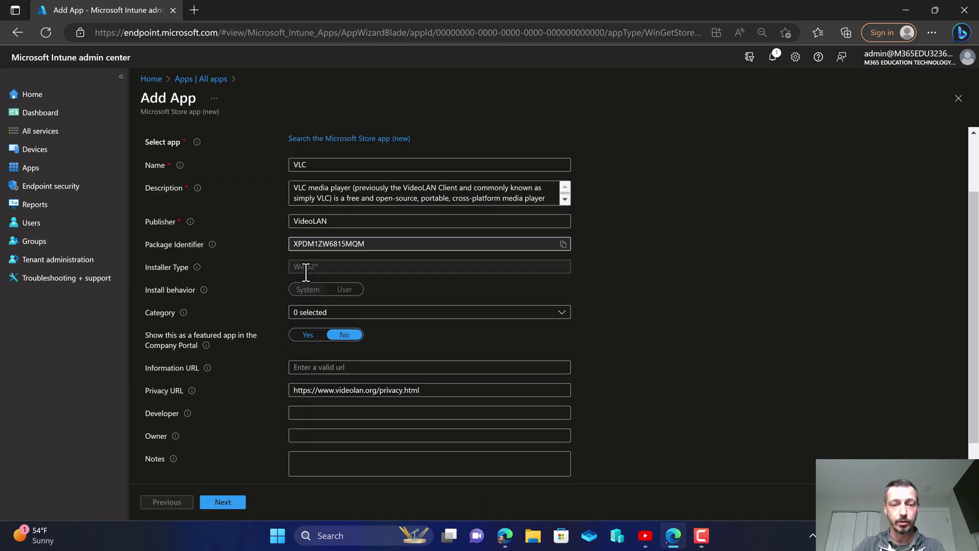
scroll(306, 272, "down", 1)
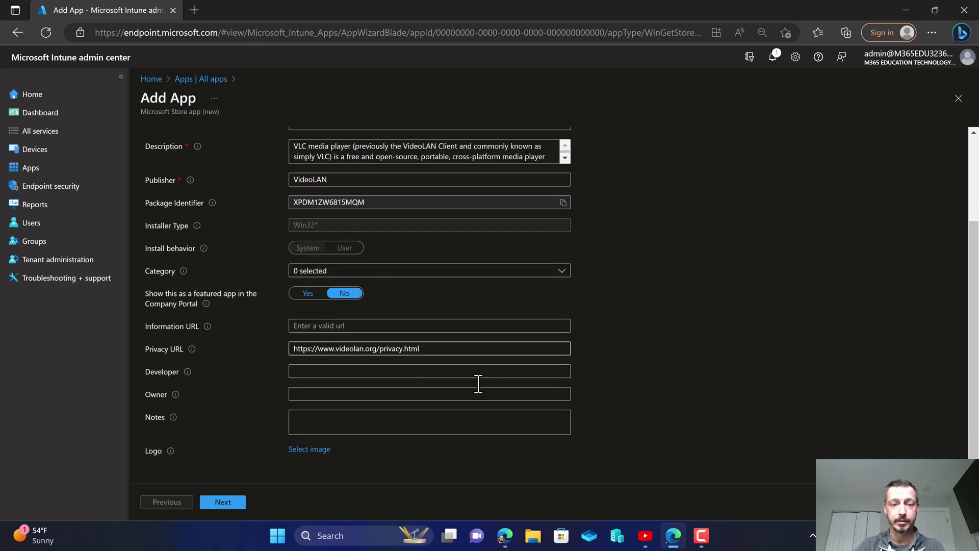
- Upload the VLC Logo image from Downloads as the app's logo
left_click(294, 449)
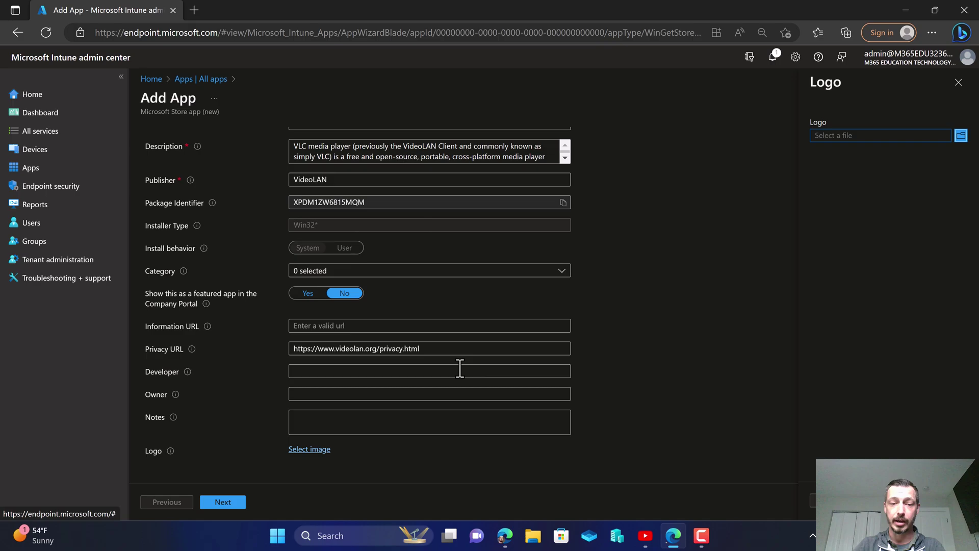
left_click(960, 135)
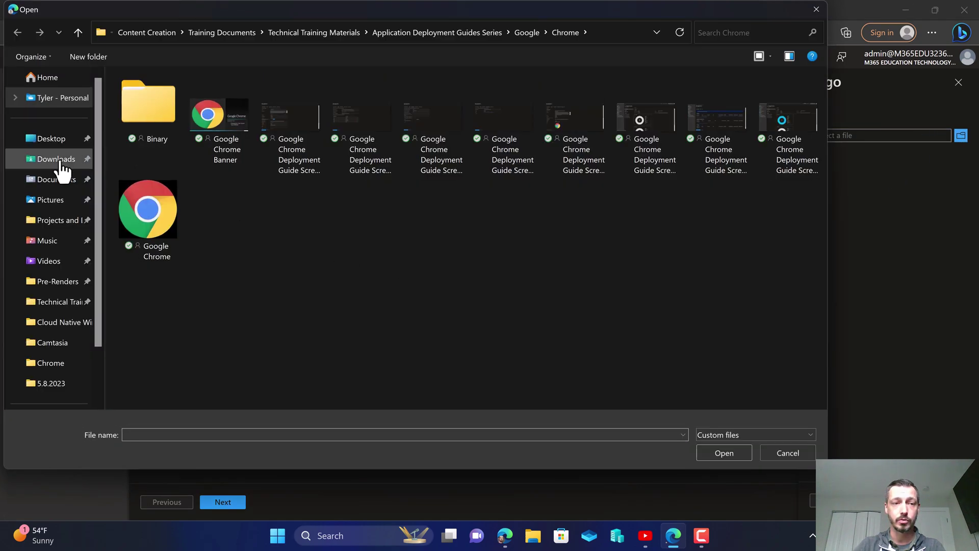
left_click(57, 159)
double_click(182, 116)
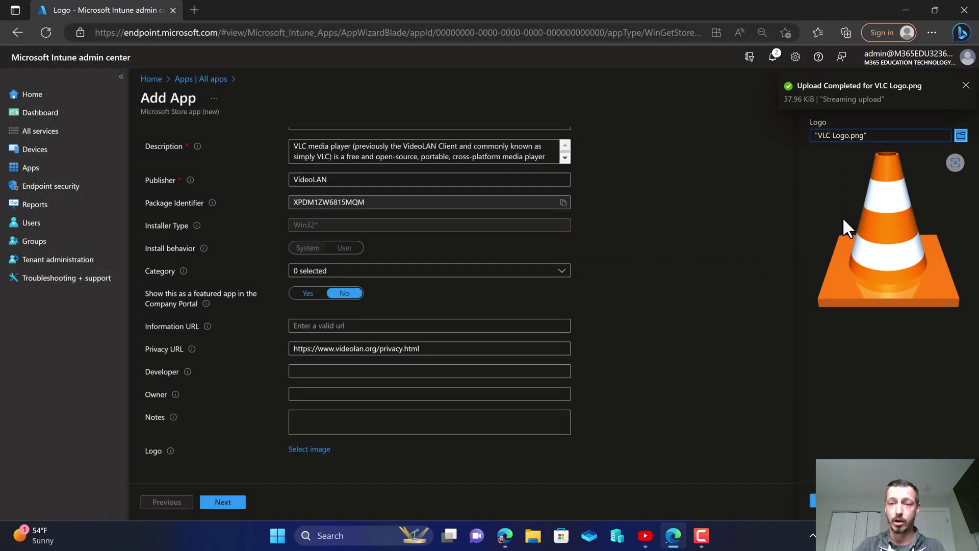
left_click(814, 501)
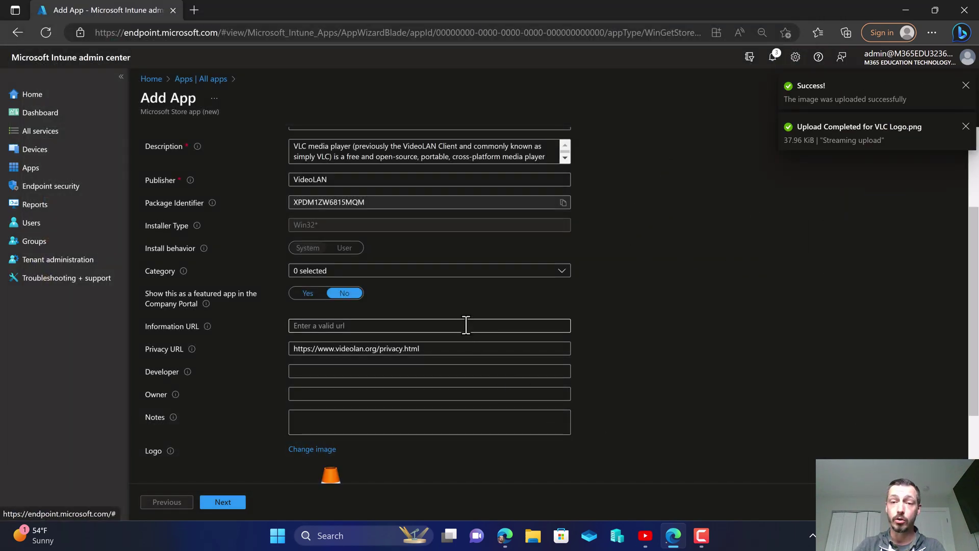
- Check the completed app information and proceed to the Assignments step
scroll(421, 288, "down", 2)
scroll(498, 357, "up", 4)
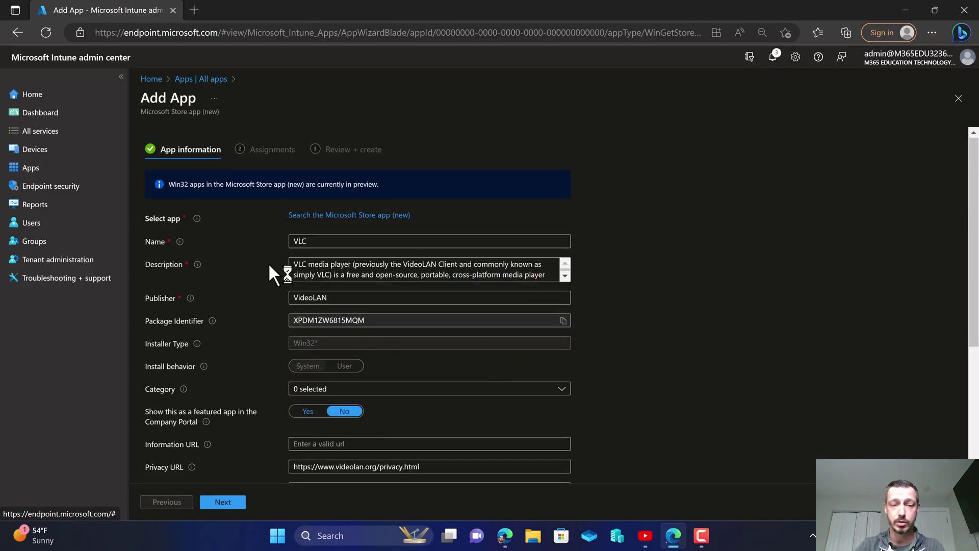
scroll(278, 286, "down", 4)
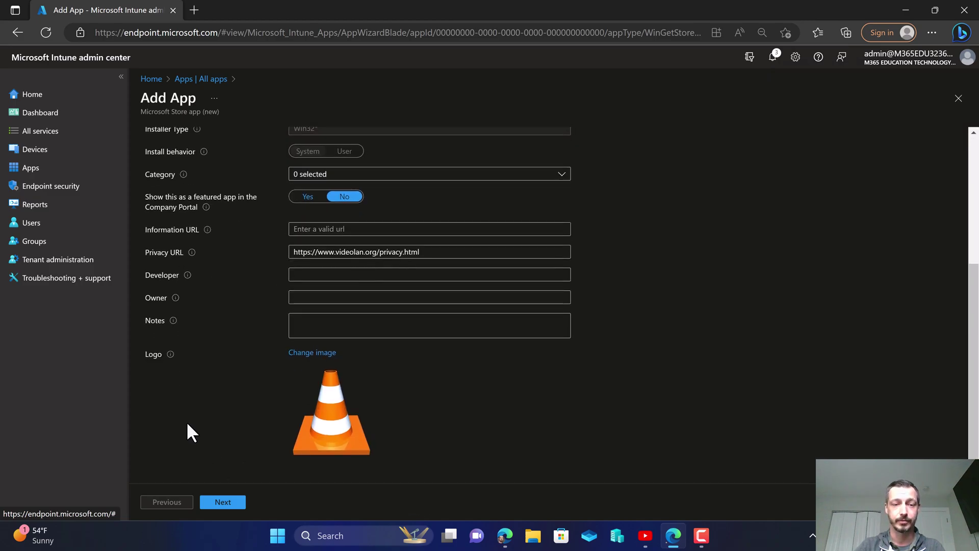
scroll(302, 400, "up", 4)
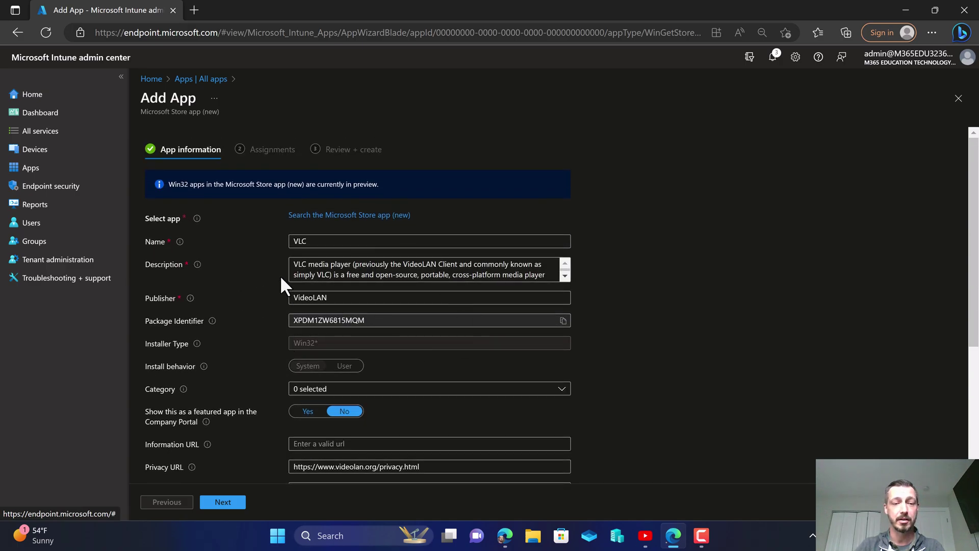
scroll(240, 328, "down", 4)
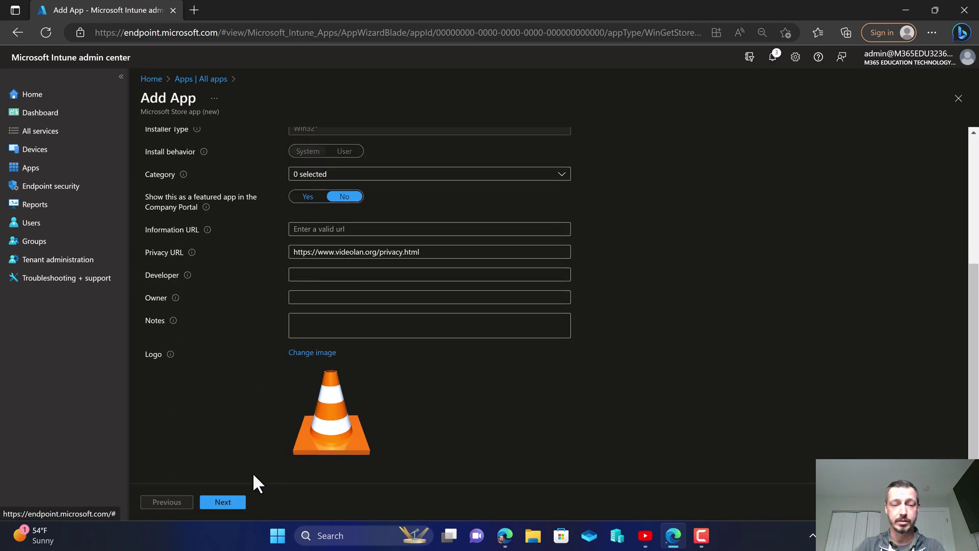
left_click(239, 503)
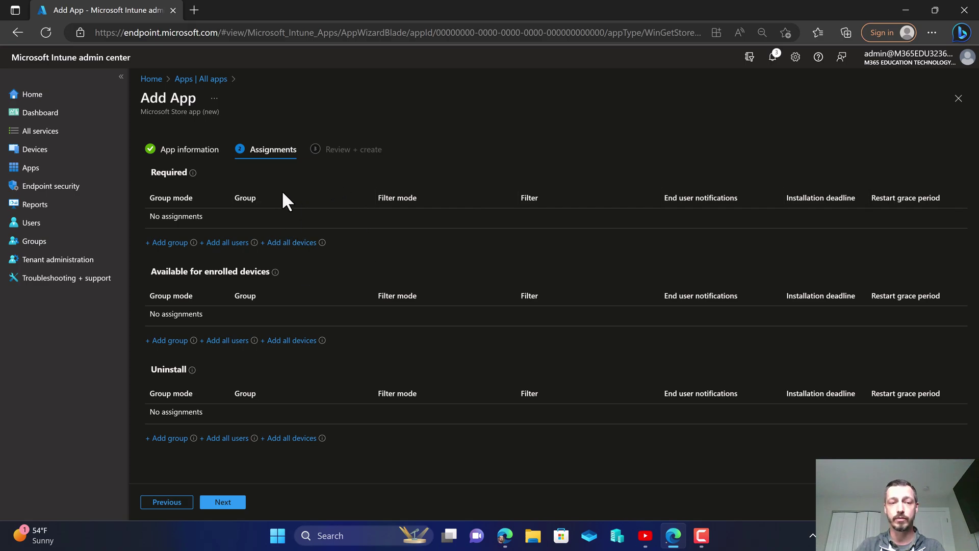
- Add the ApplicationDeploymentTestingDell group under Required, found by searching 'application'
left_click(166, 242)
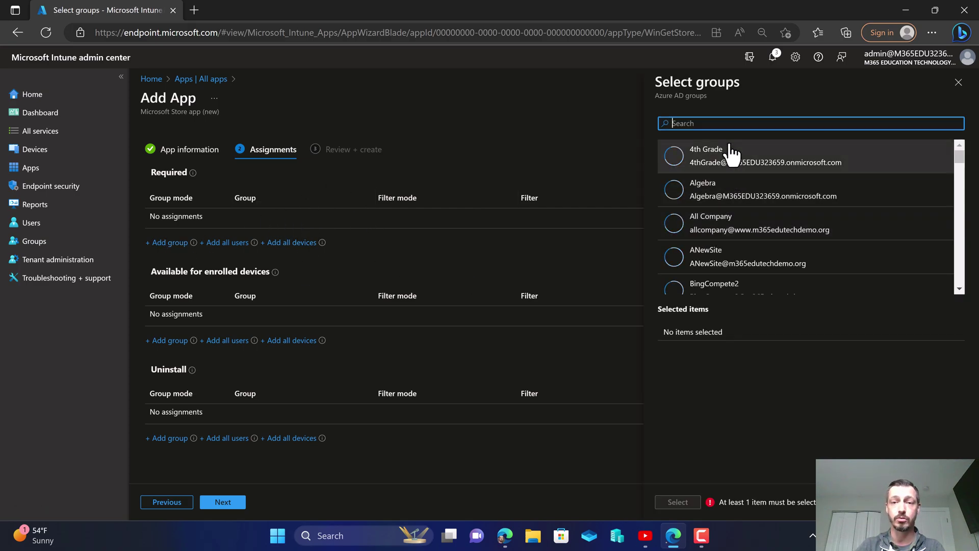
type("pine")
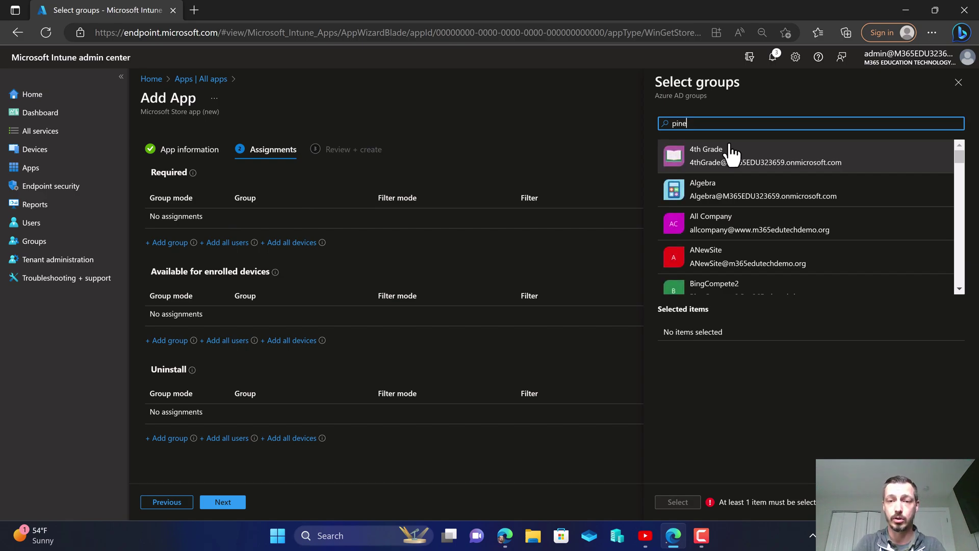
key("BackSpace")
key("BackSpace")
type("application")
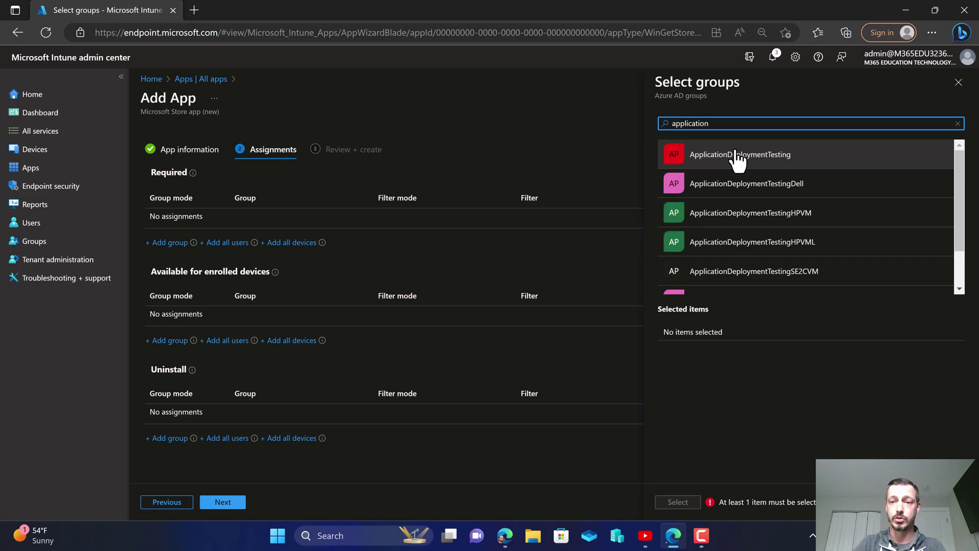
left_click(768, 199)
left_click(678, 502)
- Set the group's assignment to hide all toast notifications using device time zone
left_click(684, 220)
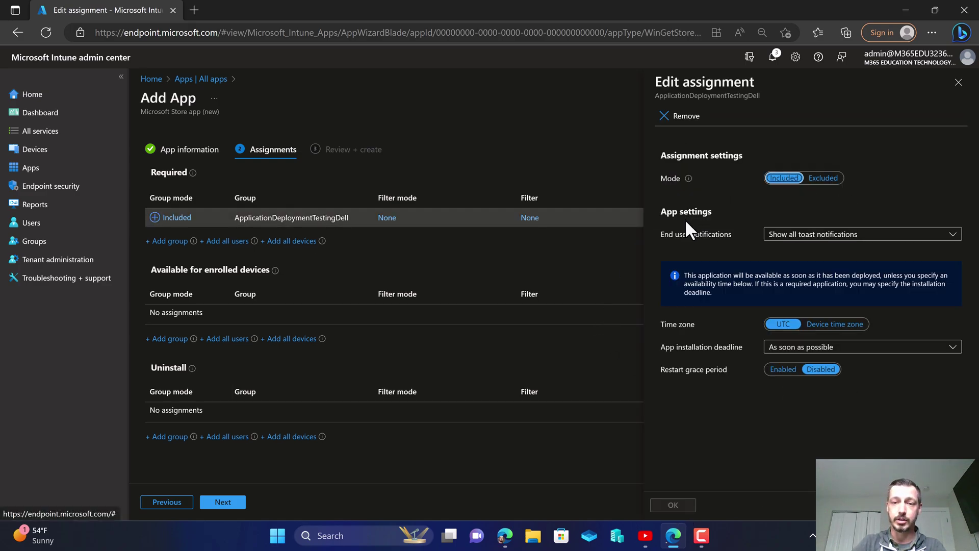
left_click(851, 234)
left_click(805, 287)
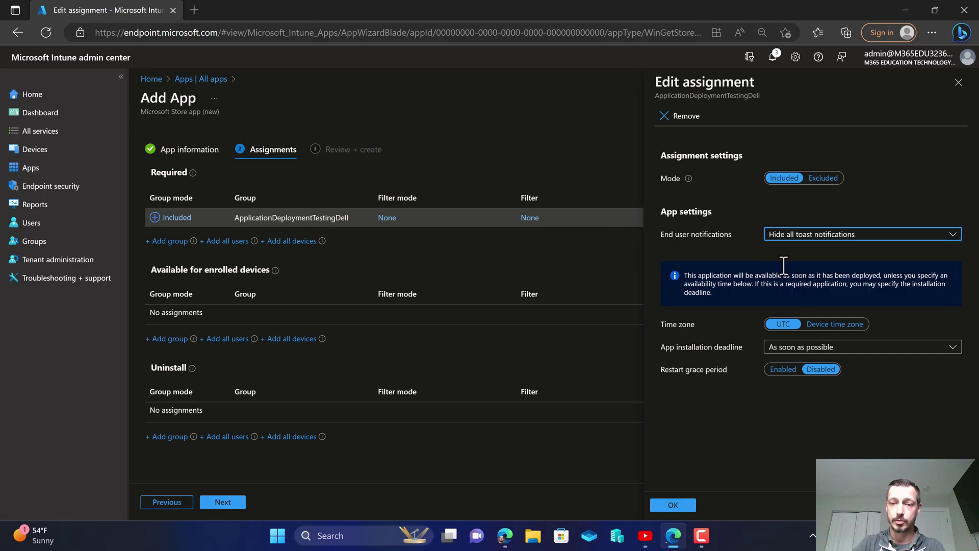
left_click(843, 324)
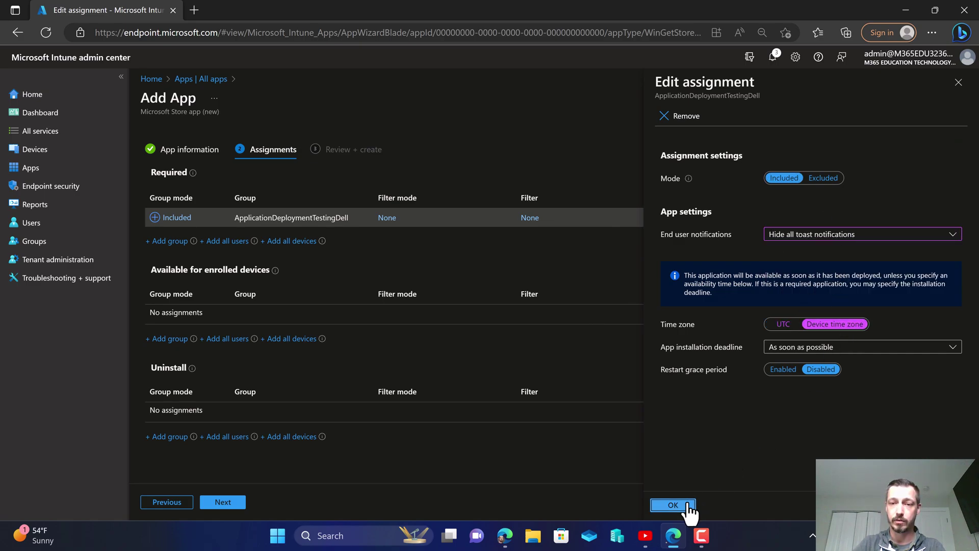
left_click(682, 506)
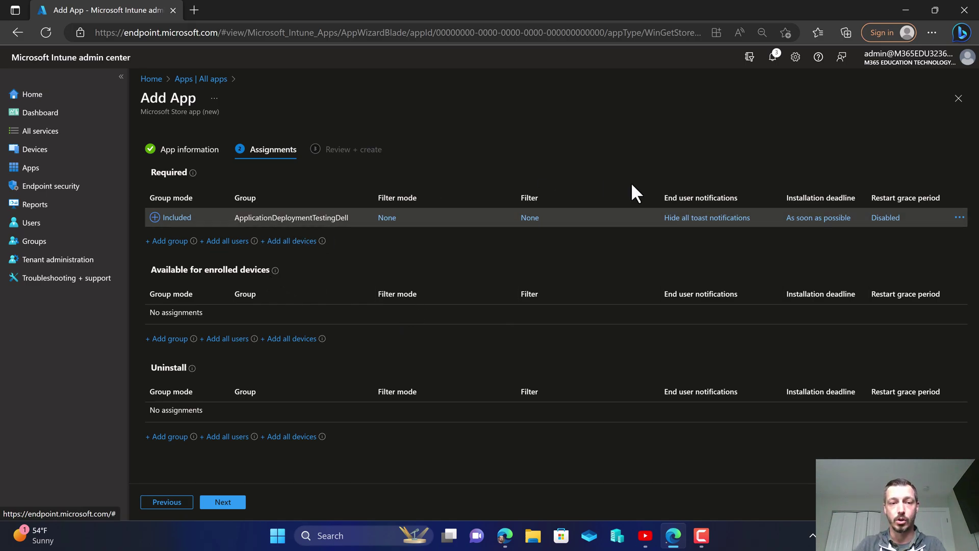
- Pass the review summary, then search All apps for 'vlc' and open VLC
left_click(219, 504)
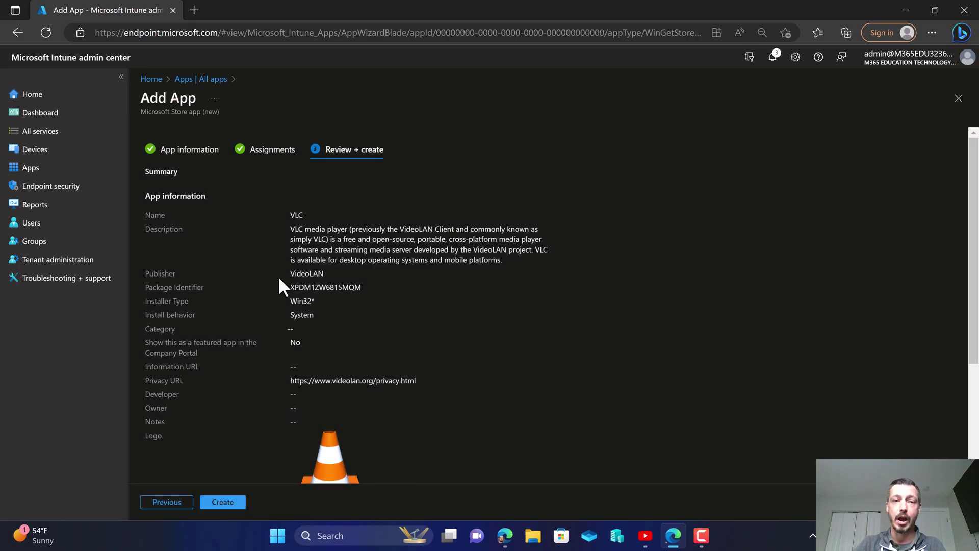
left_click(216, 80)
left_click(351, 159)
type("vlc")
left_click(363, 198)
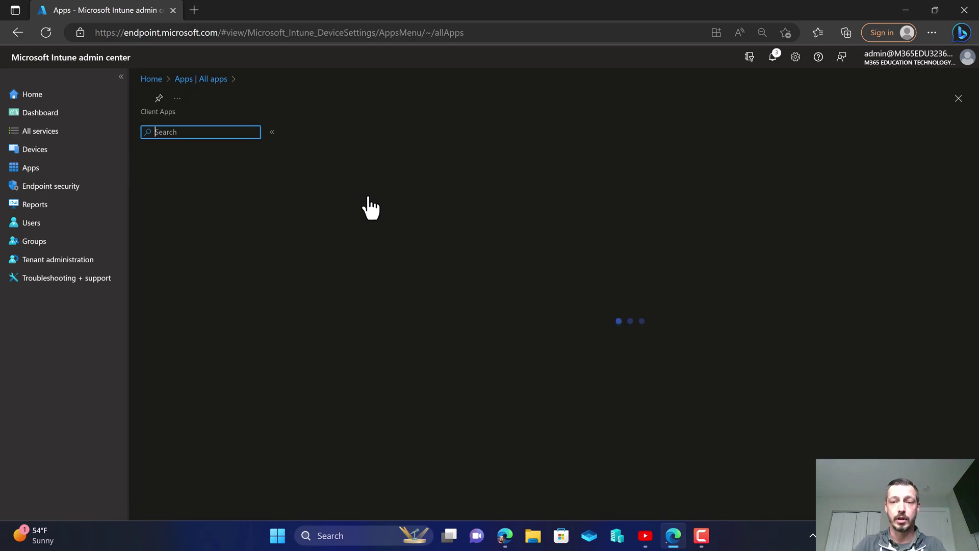
- Check VLC's properties, then view its overview showing 1 device installed
left_click(209, 197)
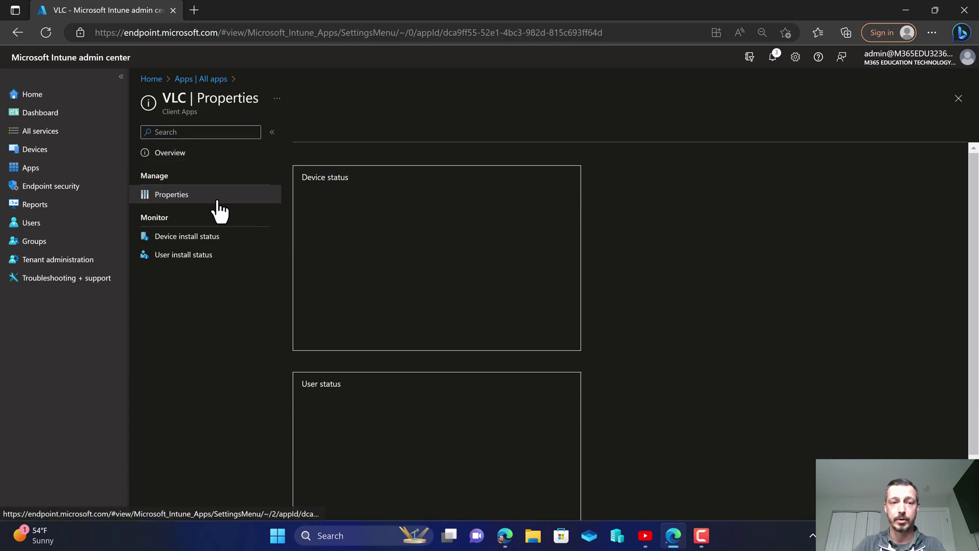
scroll(410, 301, "down", 2)
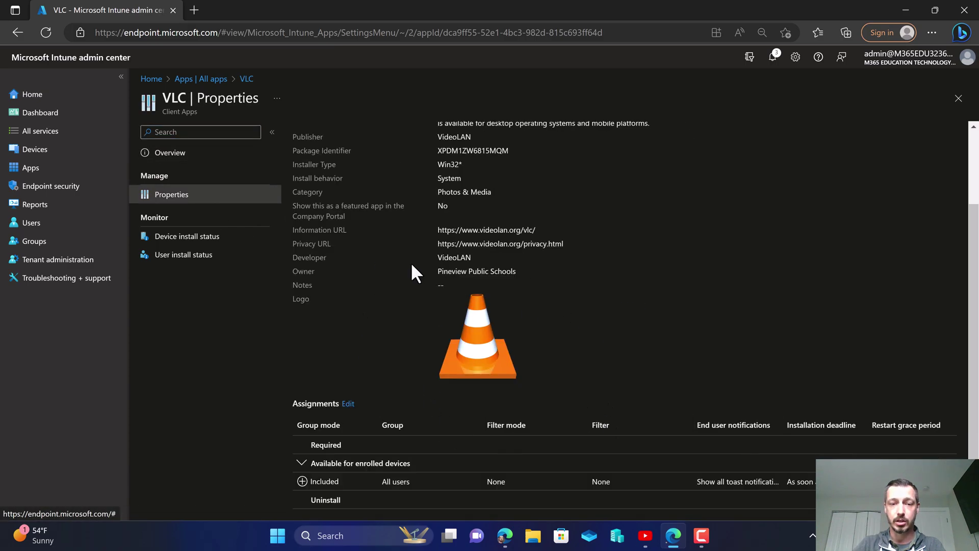
scroll(566, 392, "up", 2)
left_click(225, 154)
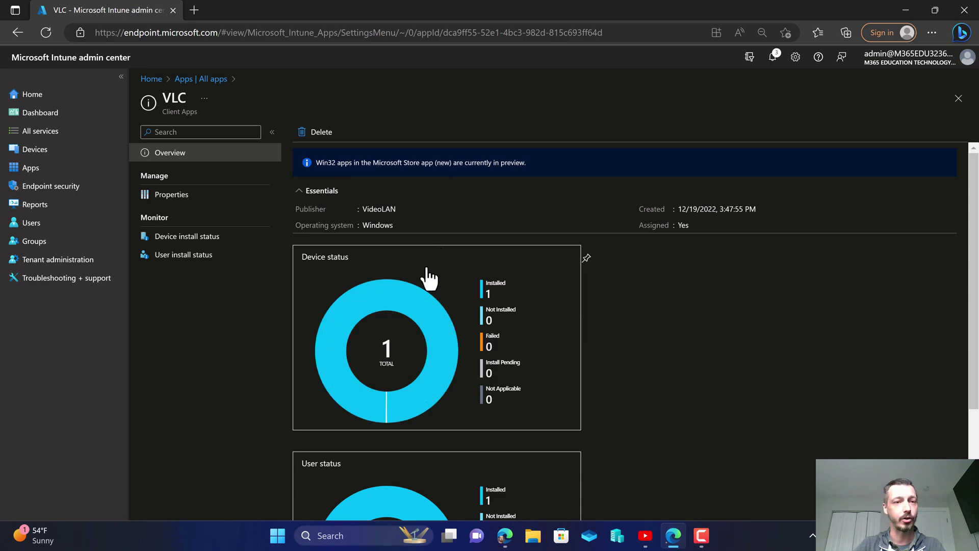
mouse_move(708, 542)
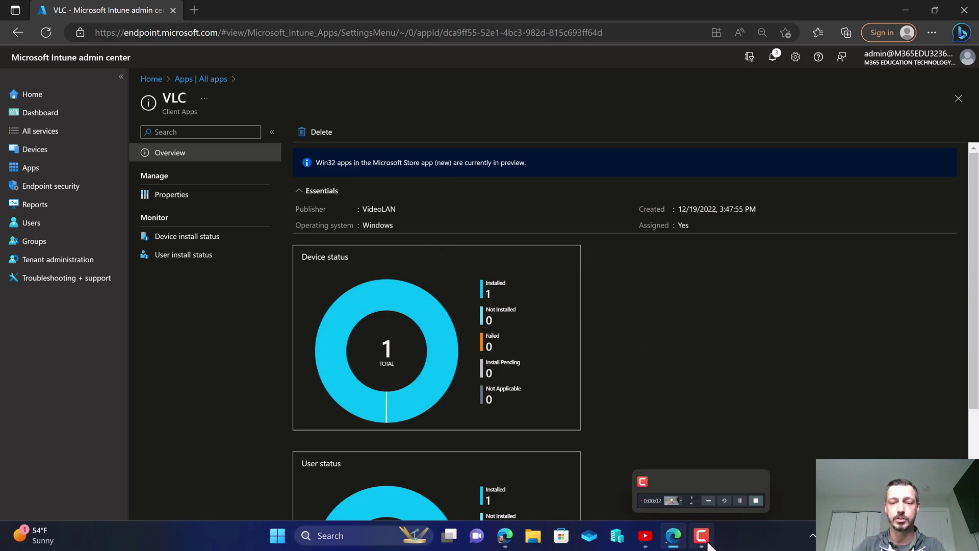